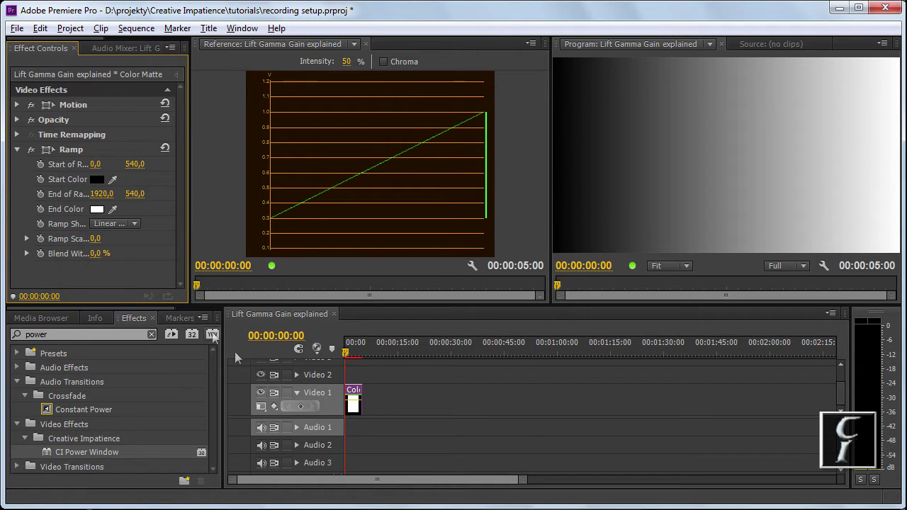
- Extend the Color Matte ramp clip to 00:00:23:05 and collapse its Ramp effect settings
left_click_drag(358, 399, 430, 397)
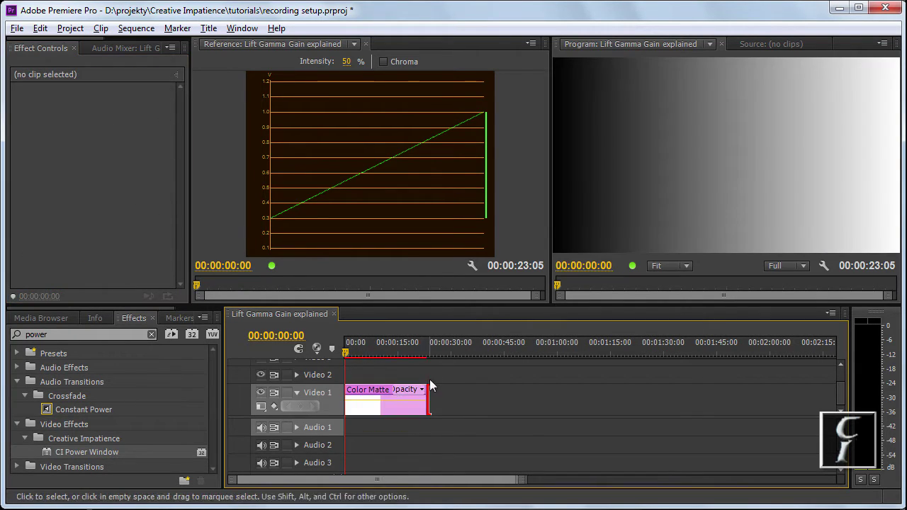
left_click(379, 394)
left_click(72, 150)
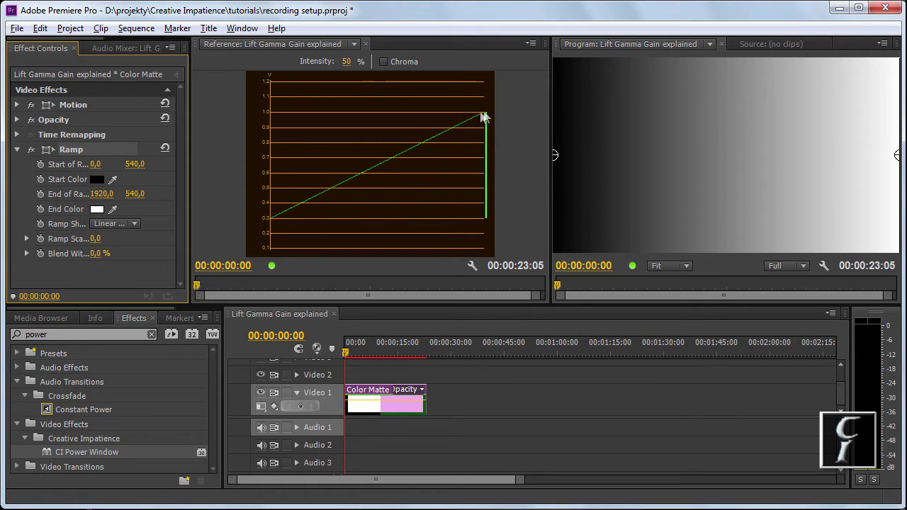
left_click(16, 150)
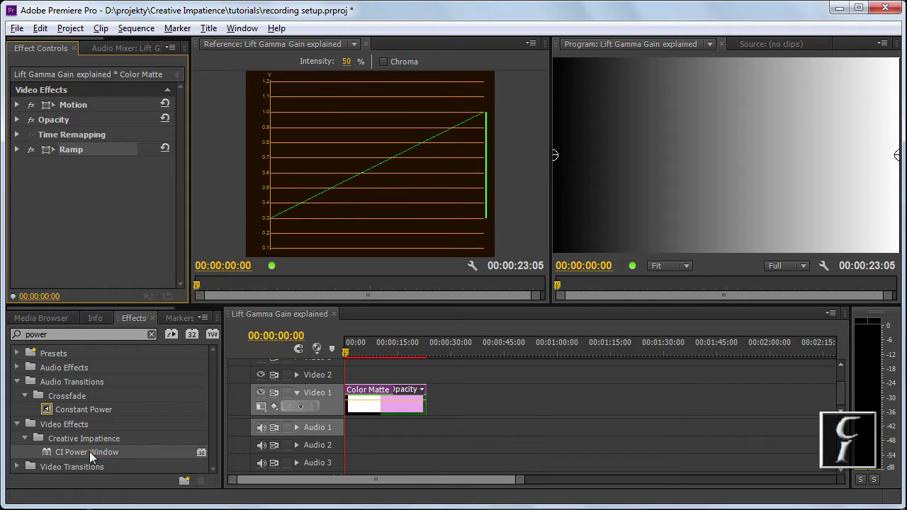
- Apply CI Power Window to the Color Matte clip with window Feather 0 and Height 200
left_click_drag(89, 451, 63, 213)
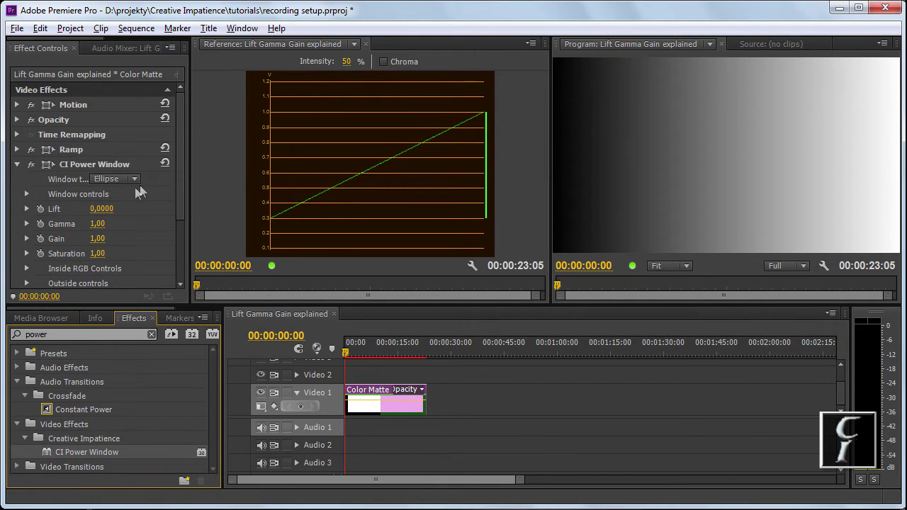
left_click(25, 193)
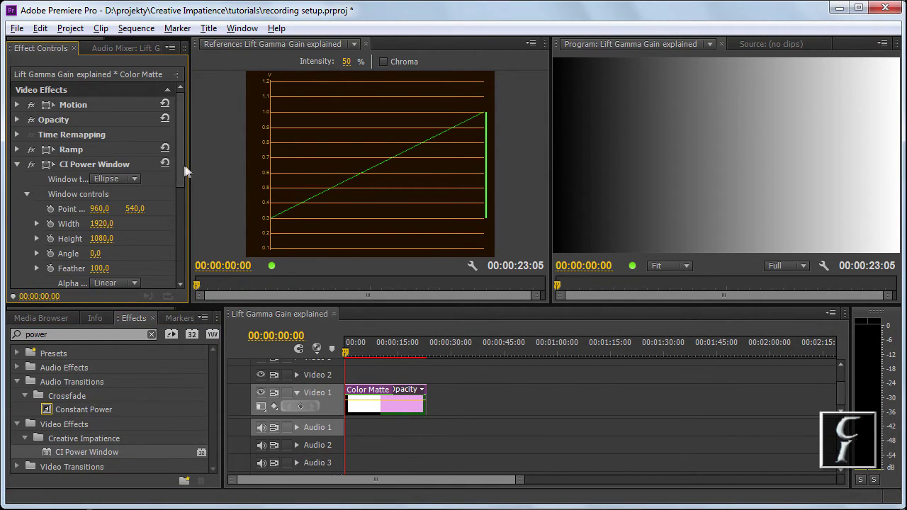
scroll(172, 186, "down", 3)
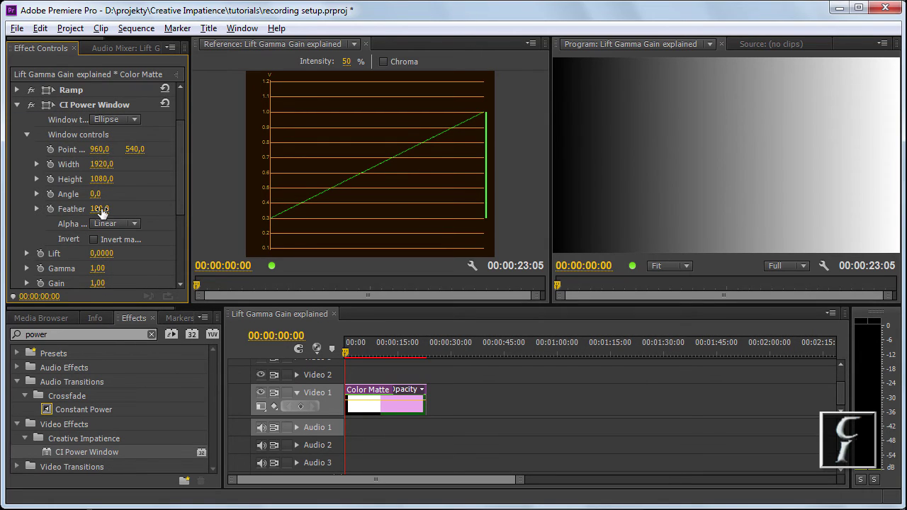
left_click(100, 208)
type("0")
key("Return")
left_click(106, 178)
type("200")
key("Return")
- Collapse the window shape settings, widen the panel, and expand the inside RGB and outside controls
left_click(27, 134)
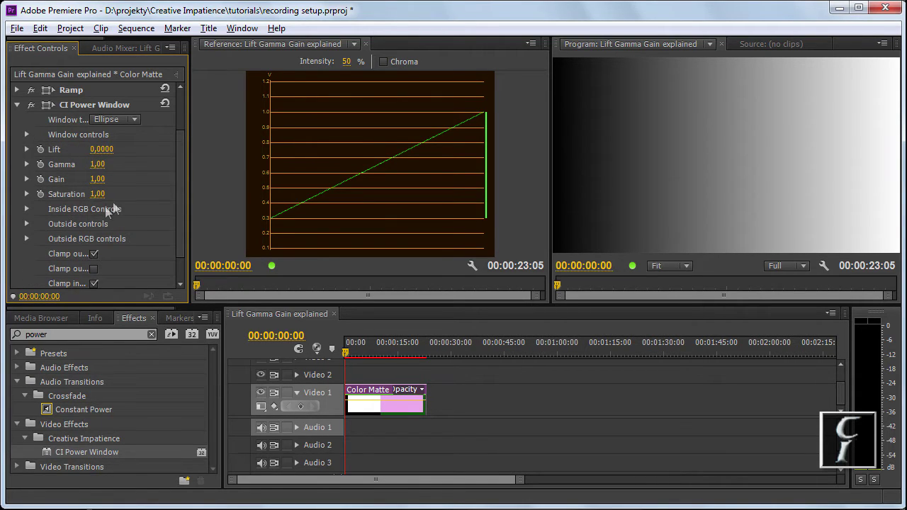
left_click(26, 209)
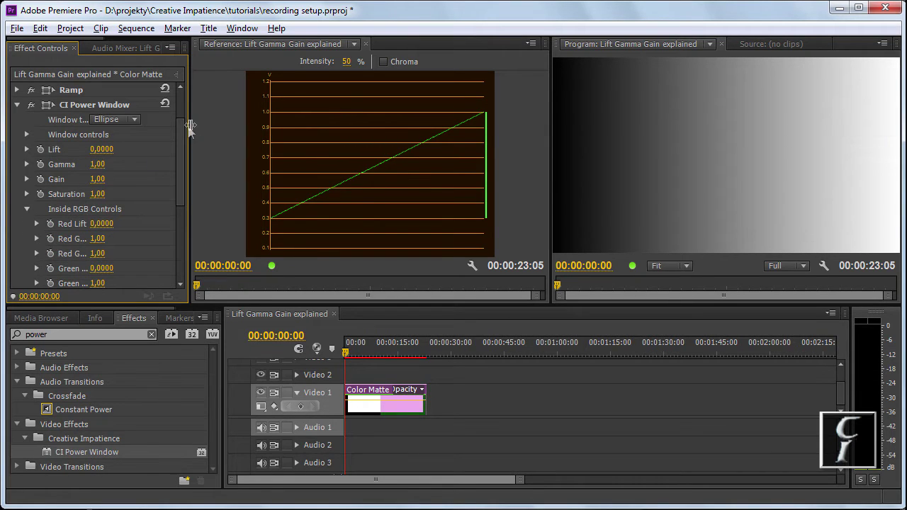
left_click_drag(190, 126, 266, 129)
scroll(79, 254, "down", 5)
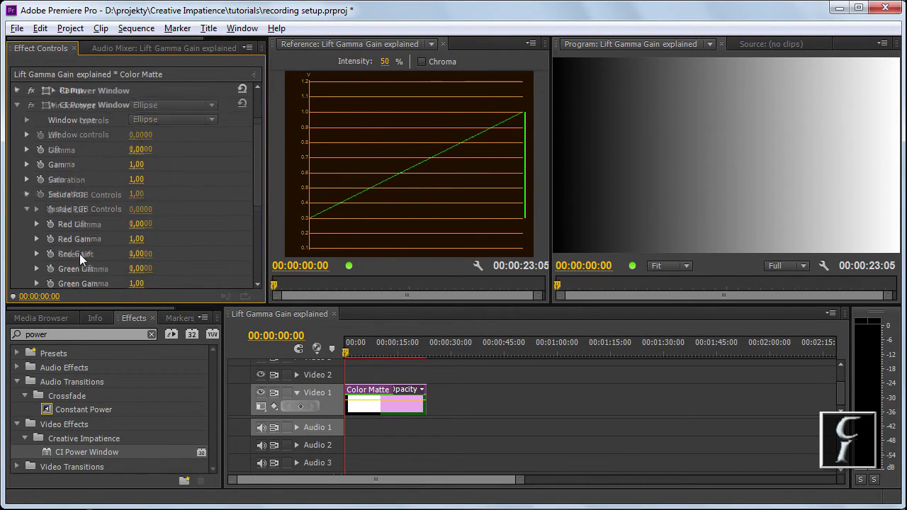
scroll(79, 254, "up", 2)
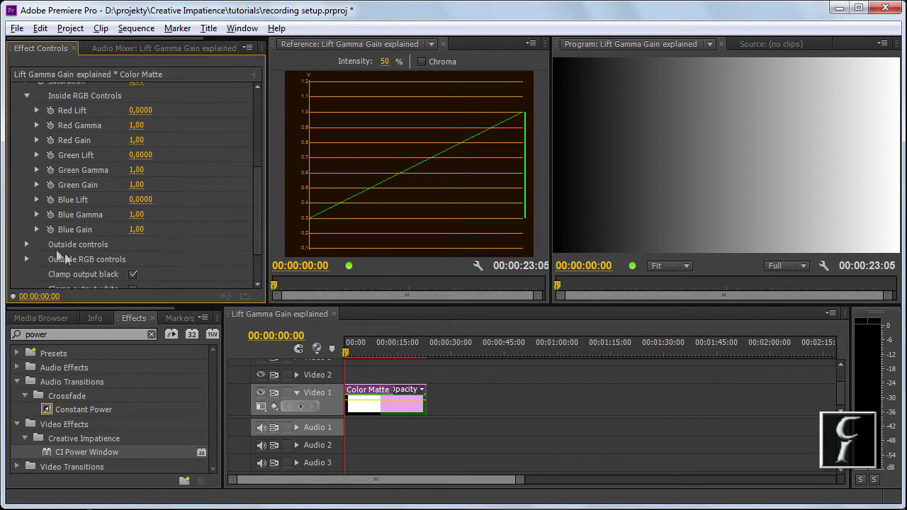
left_click(27, 259)
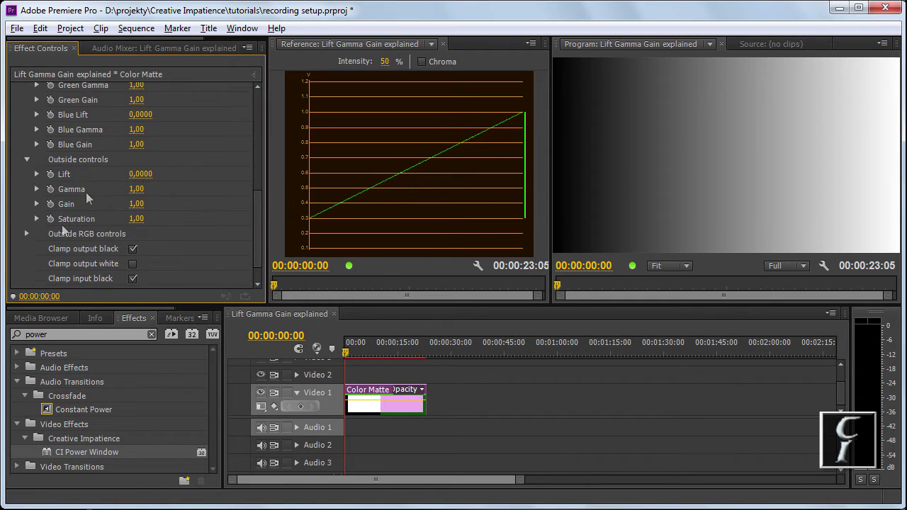
- Scrub the power window's Lift to preview it, then reset Lift to 0
left_click(26, 158)
mouse_move(140, 166)
left_mouse_down()
mouse_move(121, 165)
mouse_move(173, 166)
mouse_move(136, 165)
mouse_move(146, 166)
left_mouse_up()
left_click(146, 165)
type("000")
key("Return")
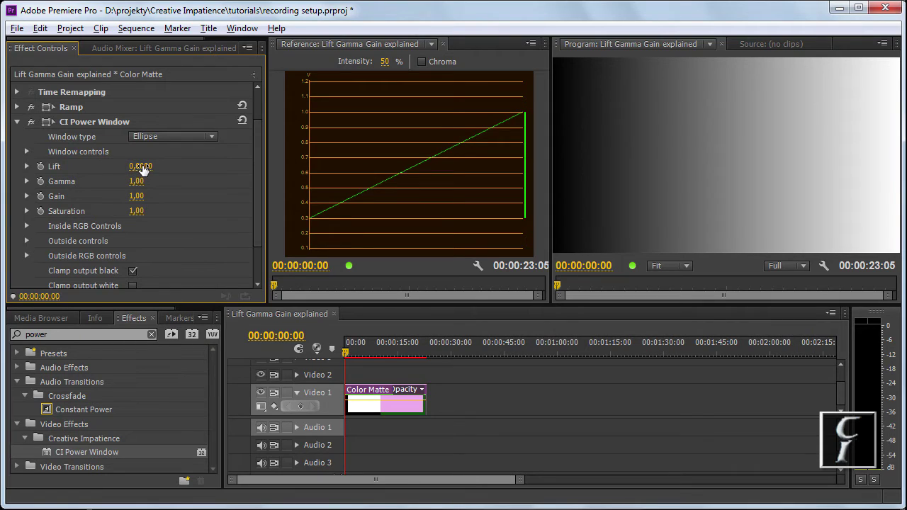
left_click_drag(141, 166, 148, 167)
- Reveal the Lift, Gamma and Gain sliders and switch the window type to Rectangle
left_click(26, 166)
left_click(26, 206)
left_click(26, 246)
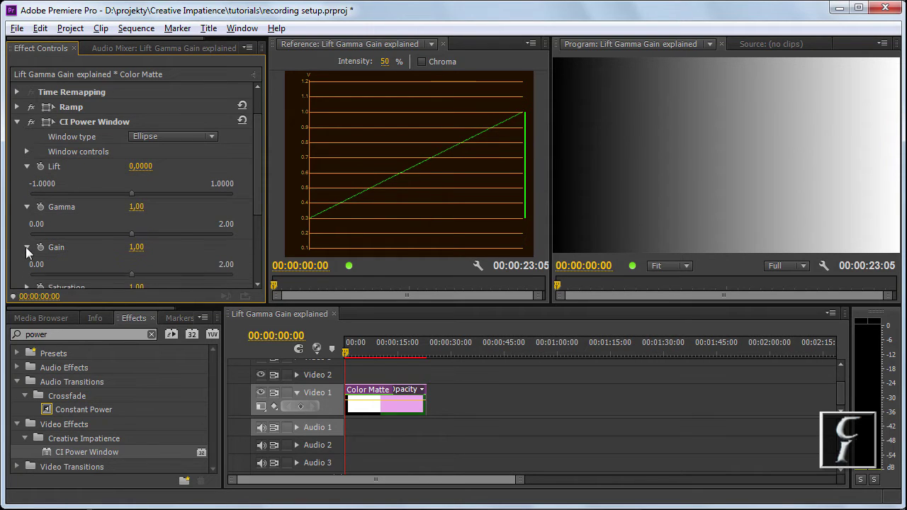
mouse_move(132, 193)
left_mouse_down()
mouse_move(138, 186)
mouse_move(128, 190)
left_mouse_up()
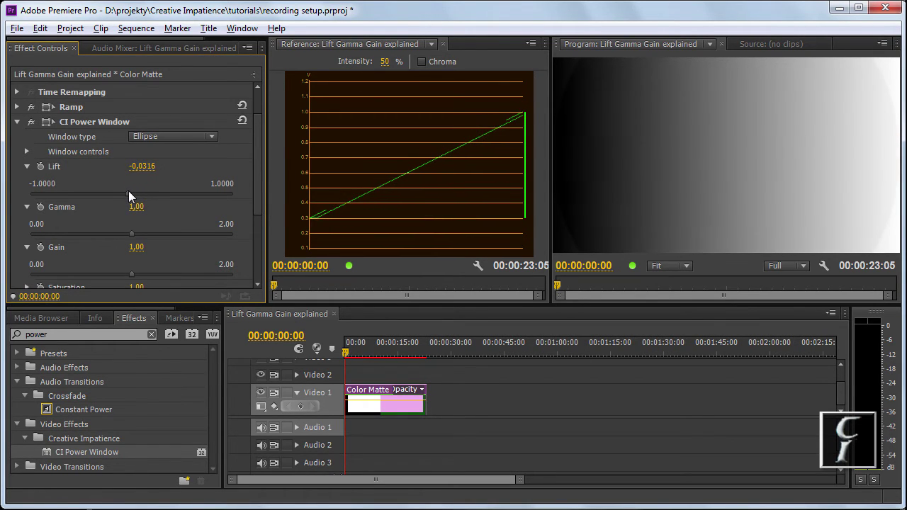
left_click(174, 136)
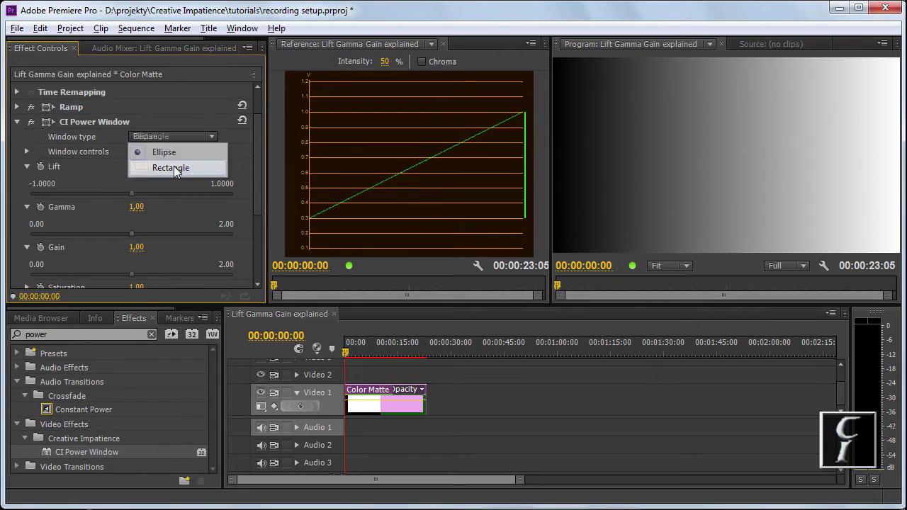
left_click(176, 168)
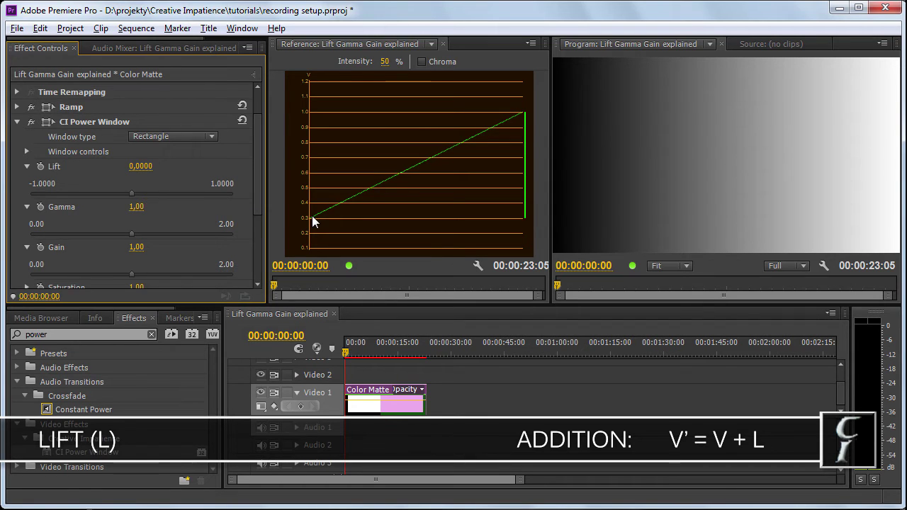
left_click(132, 193)
left_click_drag(132, 193, 143, 192)
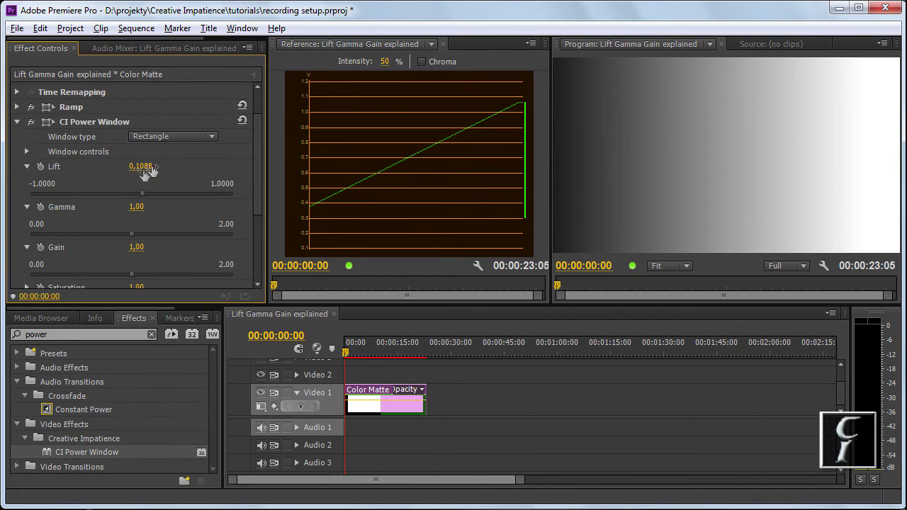
left_click_drag(143, 192, 125, 205)
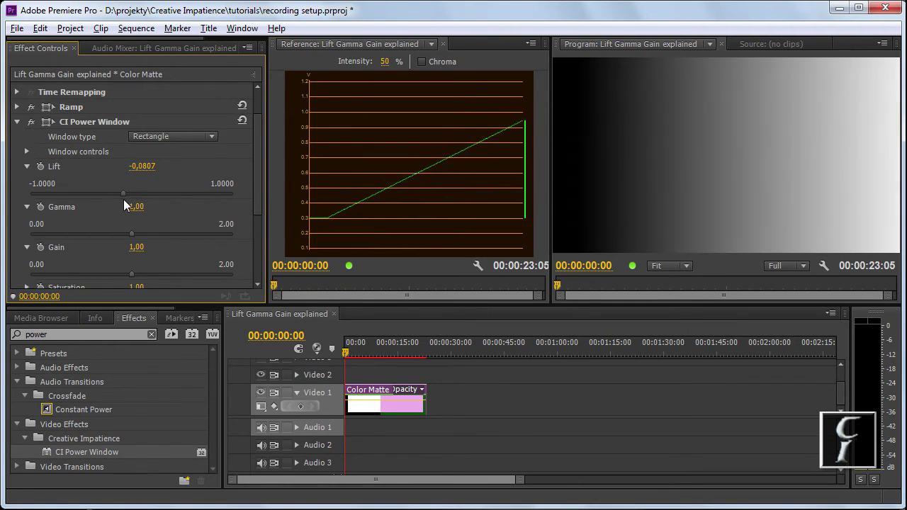
left_click_drag(141, 166, 147, 165)
left_click(147, 165)
type("0,2193")
key("Return")
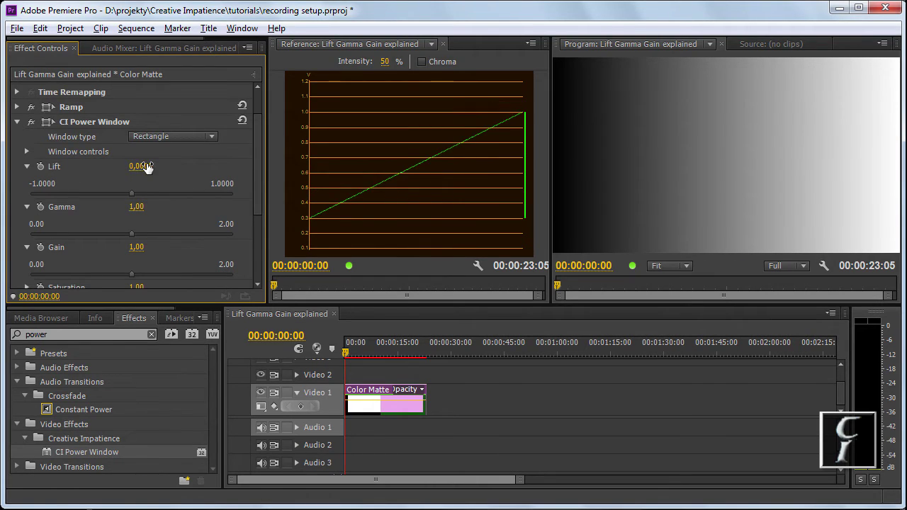
scroll(172, 253, "down", 1)
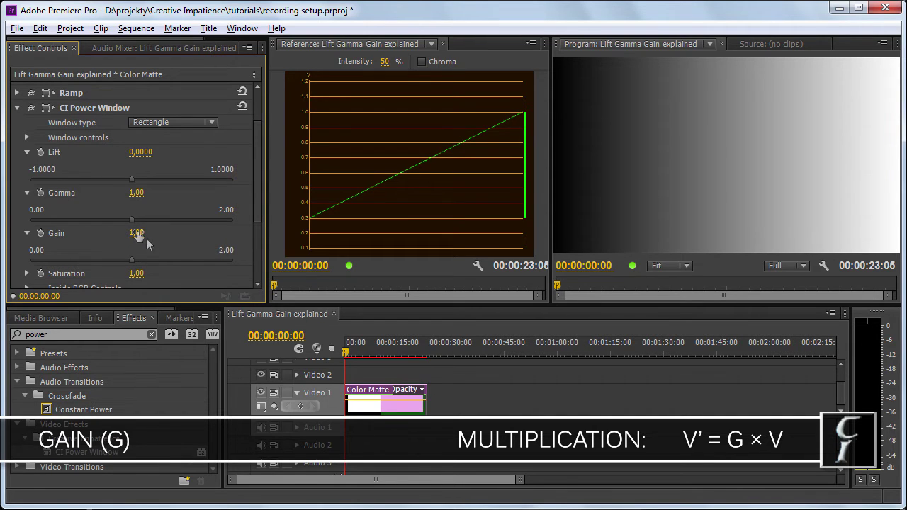
left_click_drag(131, 260, 183, 244)
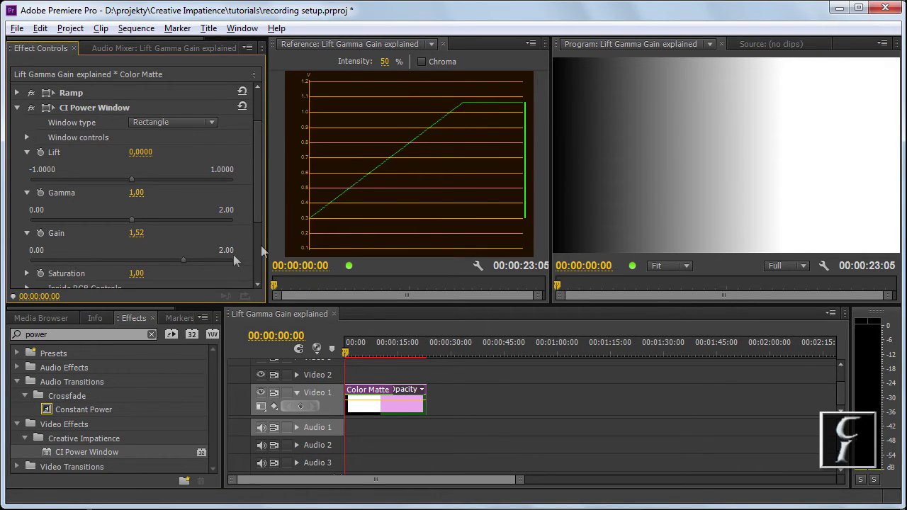
left_click_drag(181, 256, 110, 259)
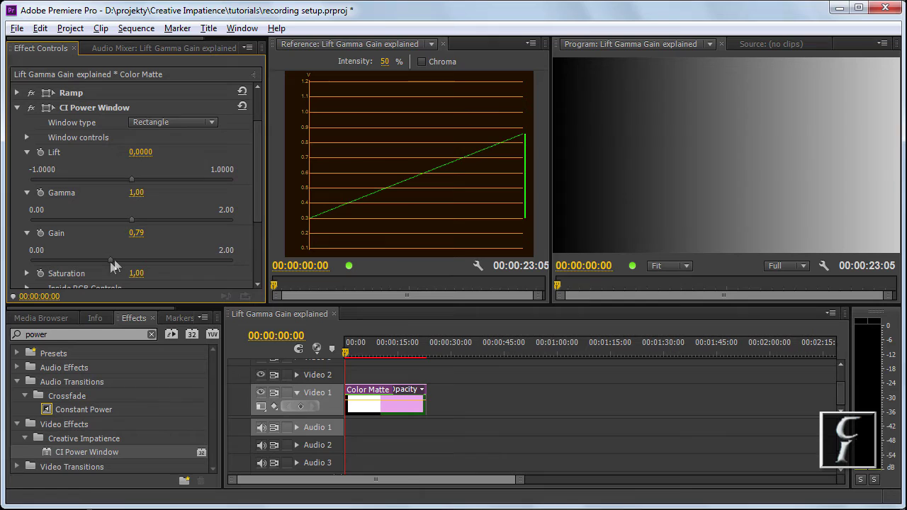
left_click_drag(109, 260, 131, 254)
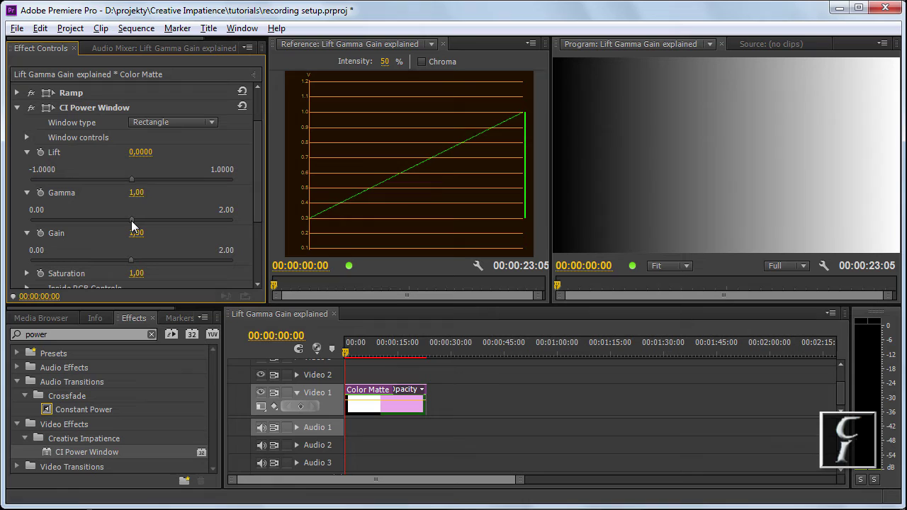
- Drag Gamma lower and higher to bend the waveform curve, ending back at 1,00
left_click_drag(116, 221, 88, 221)
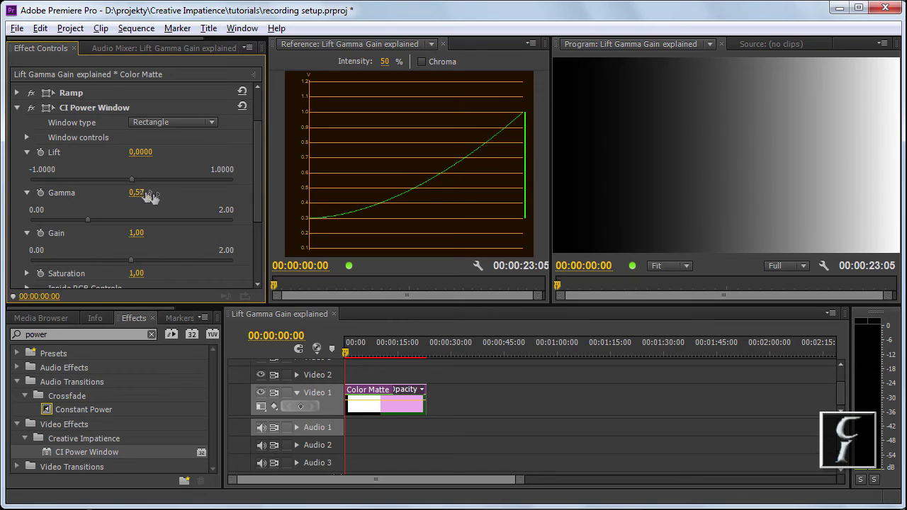
left_click_drag(85, 220, 71, 221)
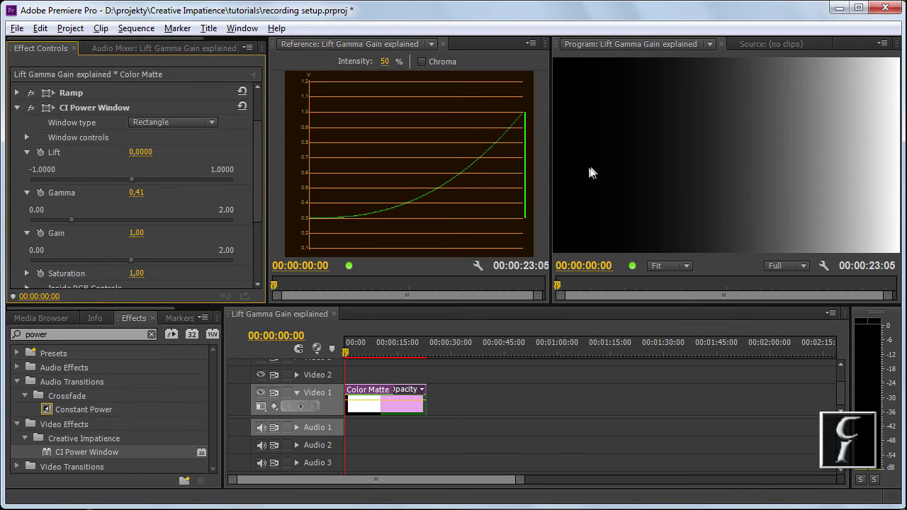
left_click_drag(71, 218, 204, 198)
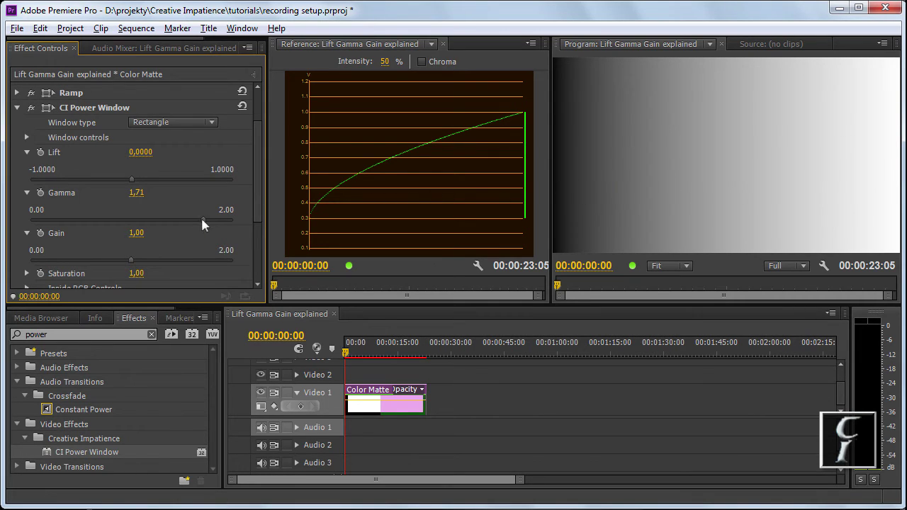
left_click_drag(203, 219, 130, 220)
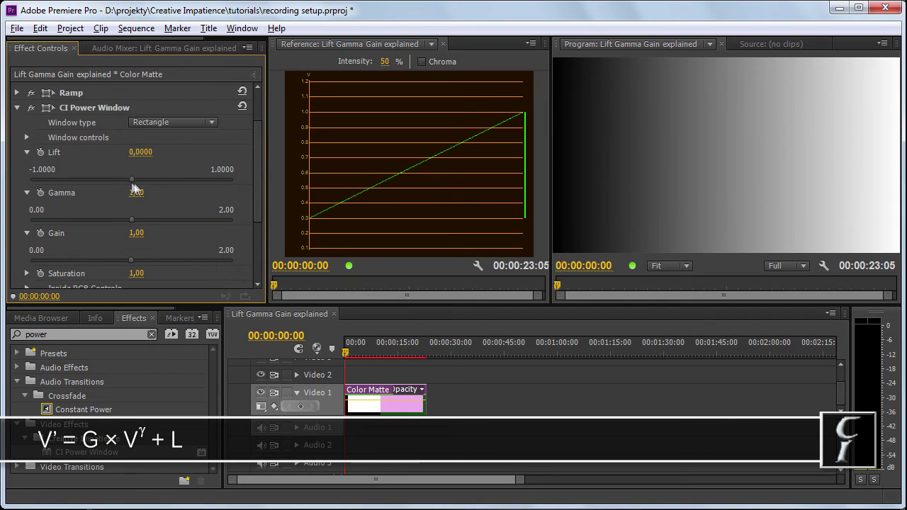
- Set the power window's Lift to -0,0596, Gain to 1,31 and Gamma to 0,74
left_click_drag(131, 178, 119, 180)
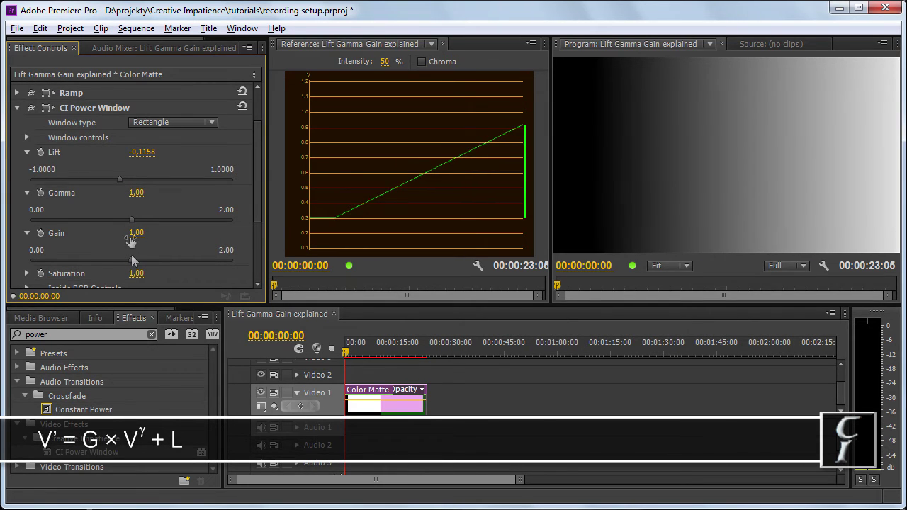
left_click_drag(132, 259, 164, 249)
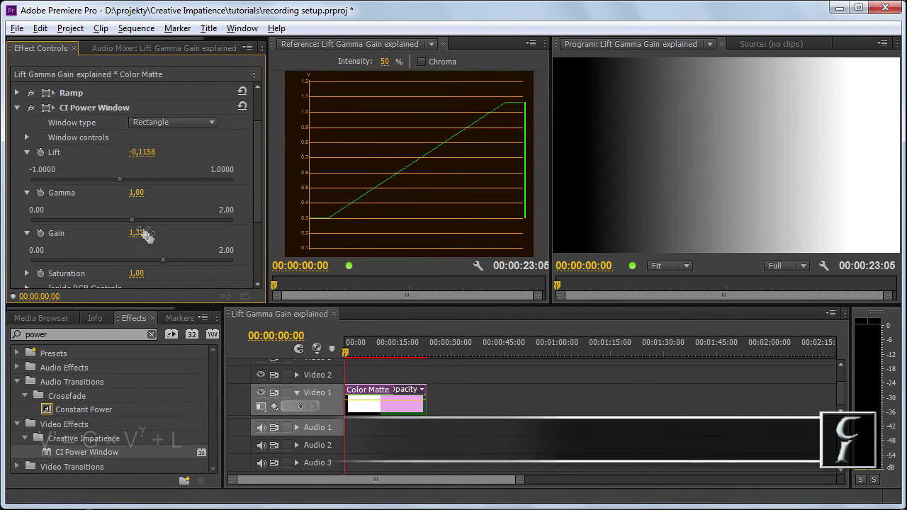
left_click_drag(132, 219, 105, 230)
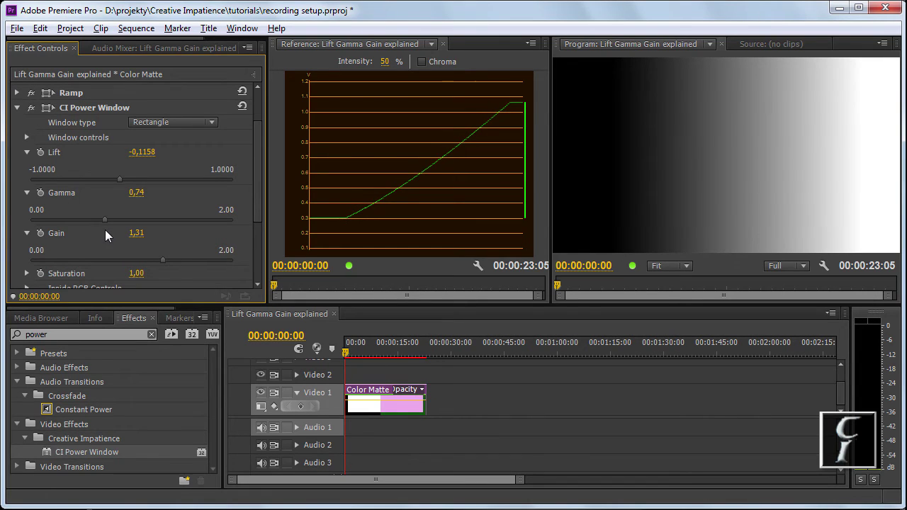
left_click_drag(120, 179, 125, 173)
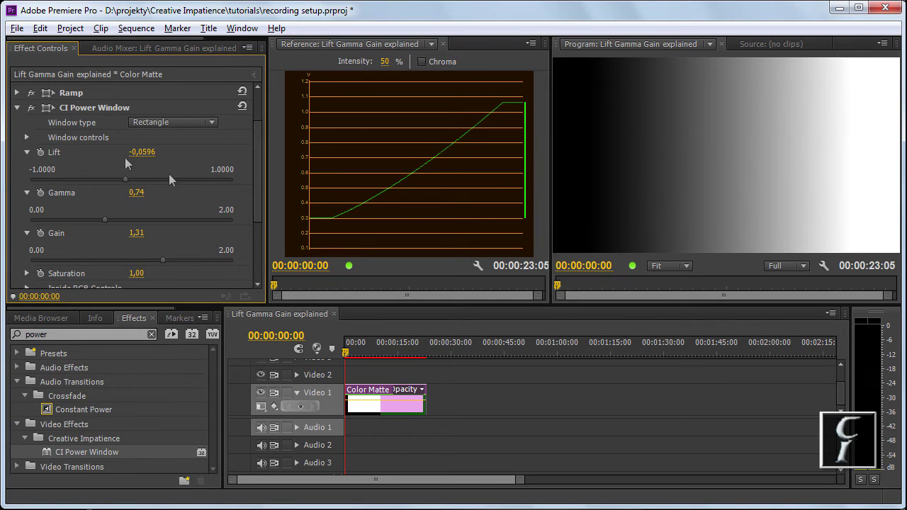
- Toggle the CI Power Window effect off and on to compare against the ungraded ramp
left_click(30, 107)
left_click(30, 107)
left_click(29, 107)
left_click(30, 107)
left_click(30, 109)
left_click(30, 108)
- Reset the power window to Lift 0, Gamma 1 and Gain 1
left_click(144, 152)
type("0")
key("Return")
left_click(136, 192)
type("0000")
key("Return")
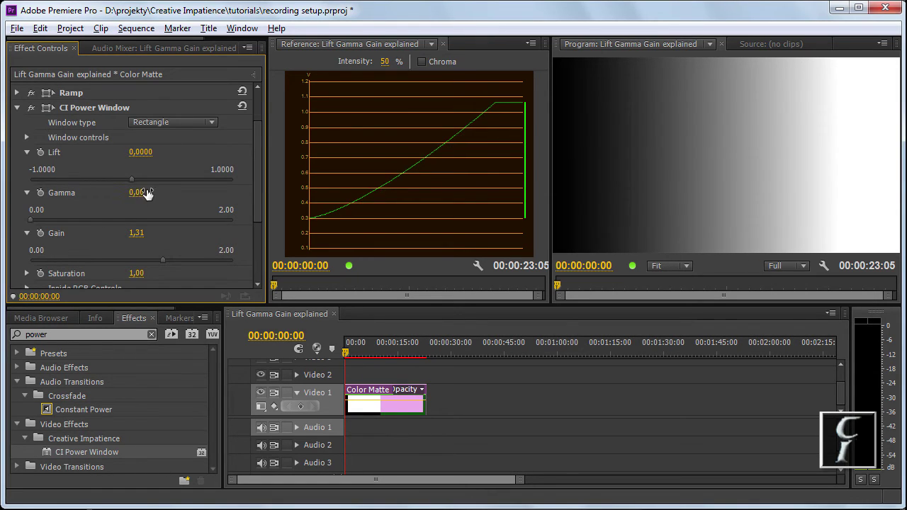
left_click(140, 233)
type("1")
key("Return")
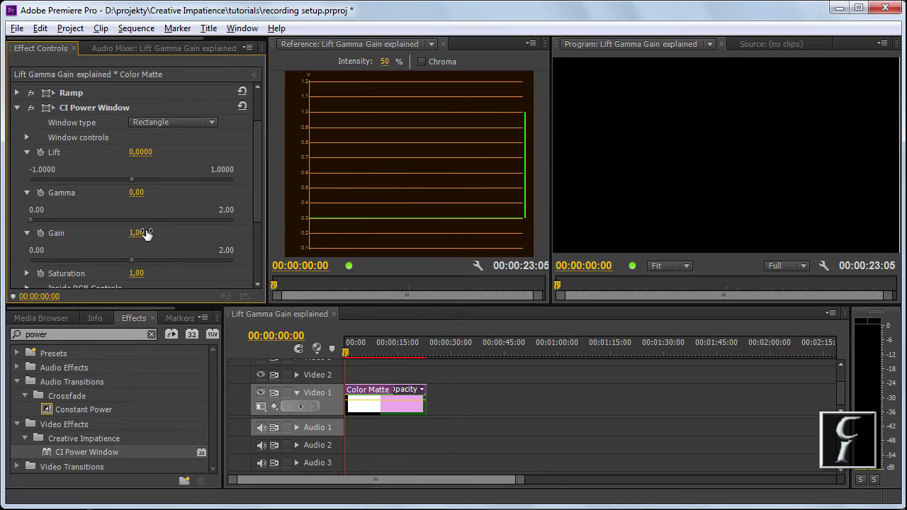
left_click(146, 190)
type("1")
key("Return")
- Collapse Lift, Gamma and Gain, expand Inside RGB Controls, and show the reference as RGB Parade
left_click(27, 152)
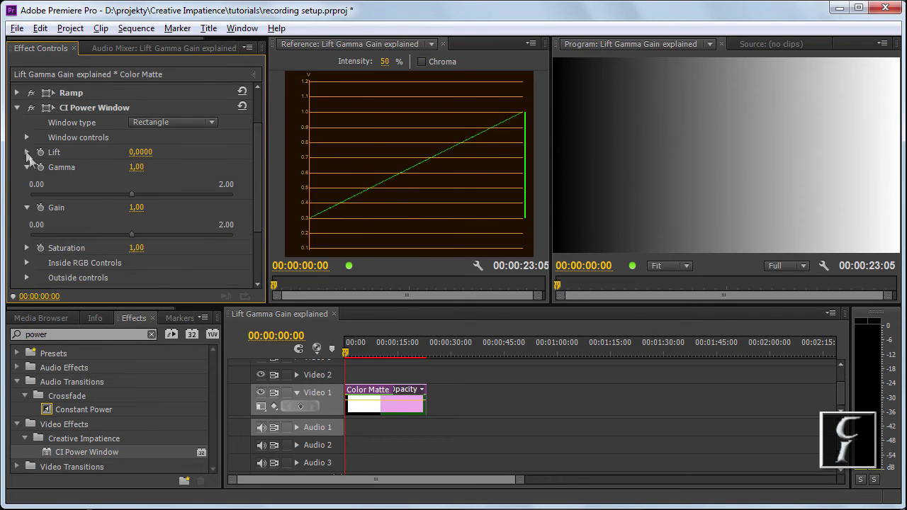
left_click(27, 166)
left_click(27, 182)
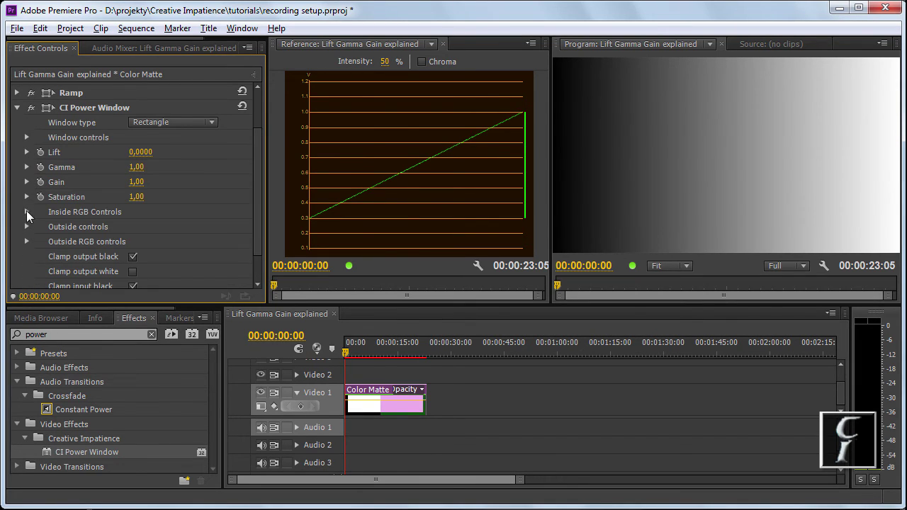
left_click(27, 211)
scroll(187, 197, "down", 2)
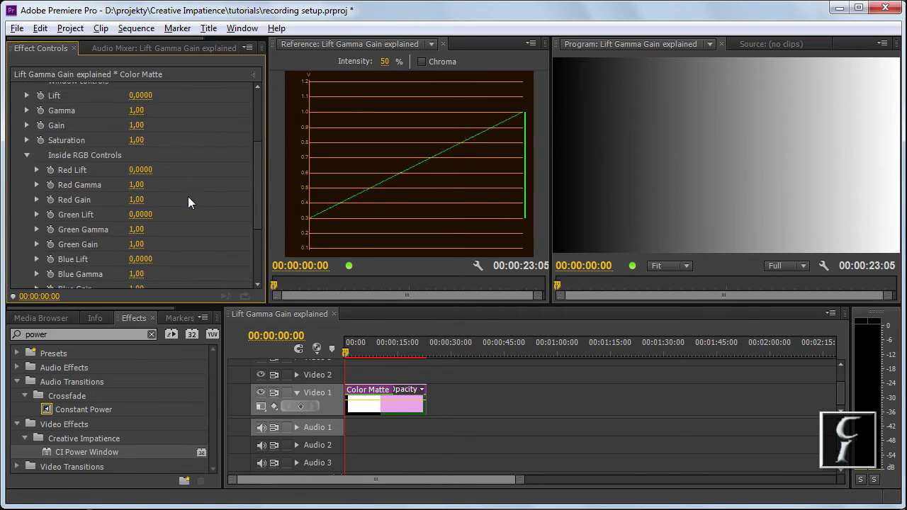
scroll(188, 196, "down", 2)
left_click(531, 43)
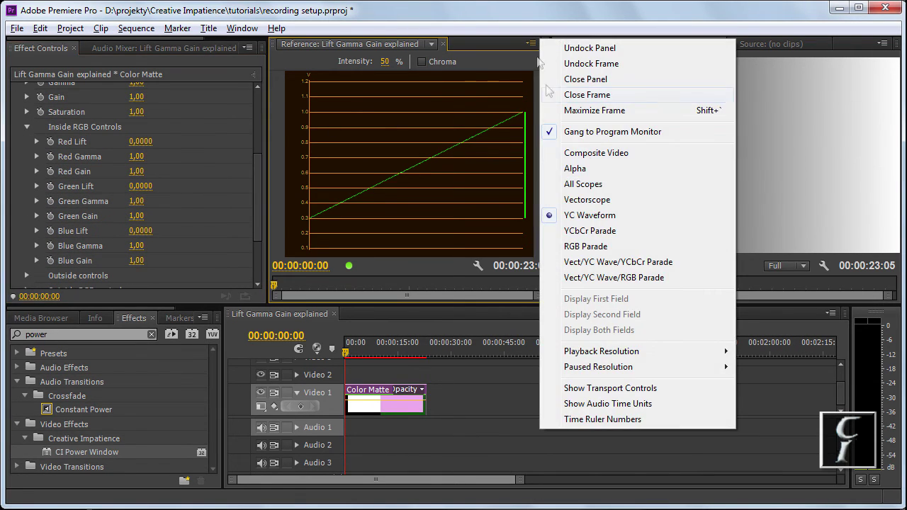
left_click(595, 246)
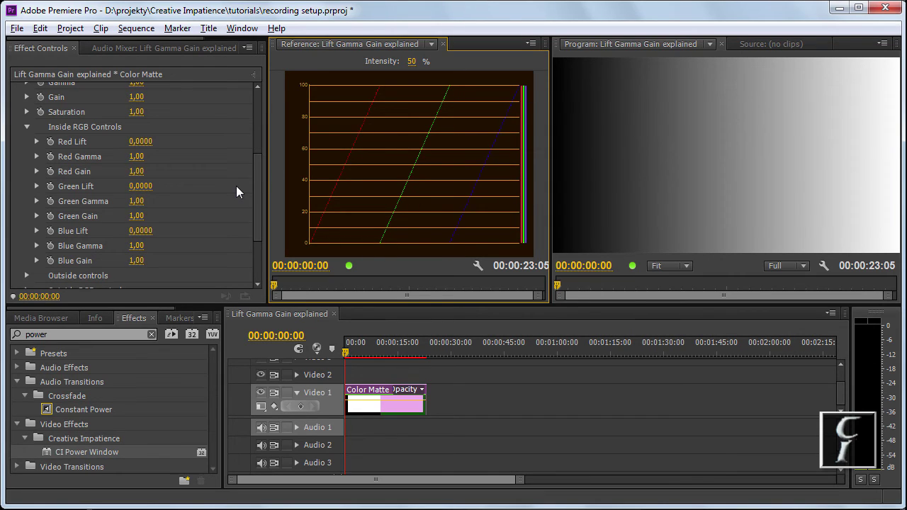
- Set inside Red Lift 0,1088, Red Gain 0,90 and Red Gamma 1,39 to tint the ramp red
left_click(36, 141)
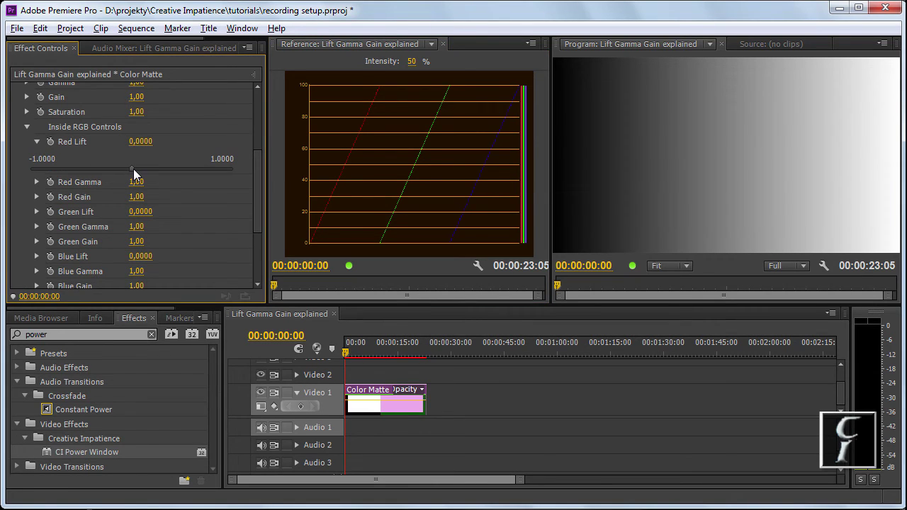
left_click(36, 182)
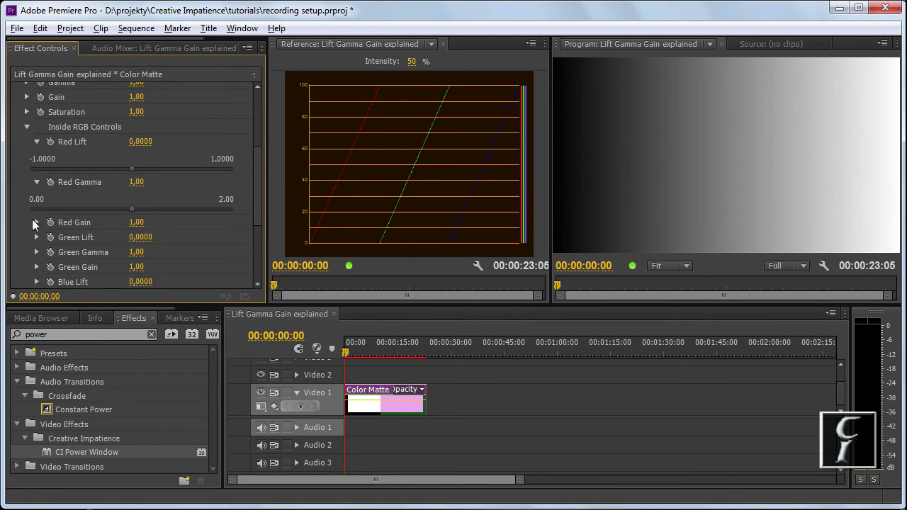
left_click(33, 221)
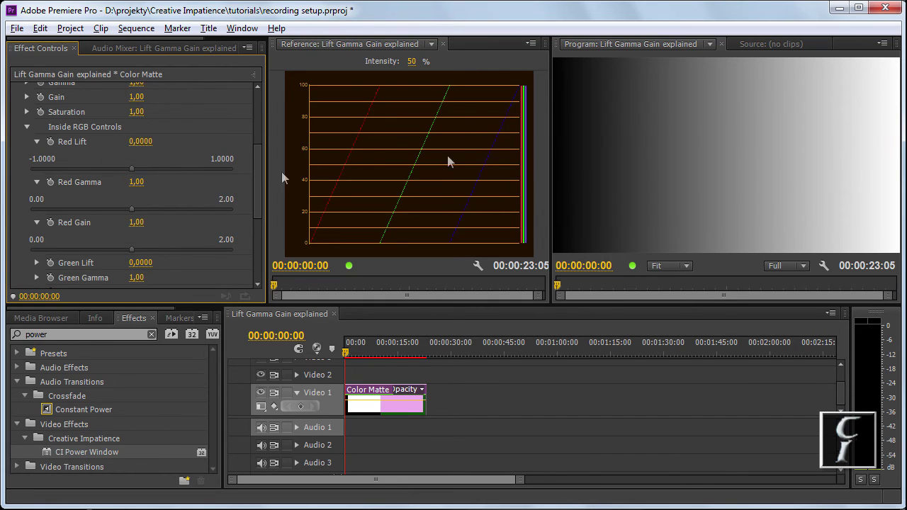
left_click_drag(130, 169, 137, 168)
left_click_drag(122, 251, 115, 254)
left_click_drag(131, 210, 170, 201)
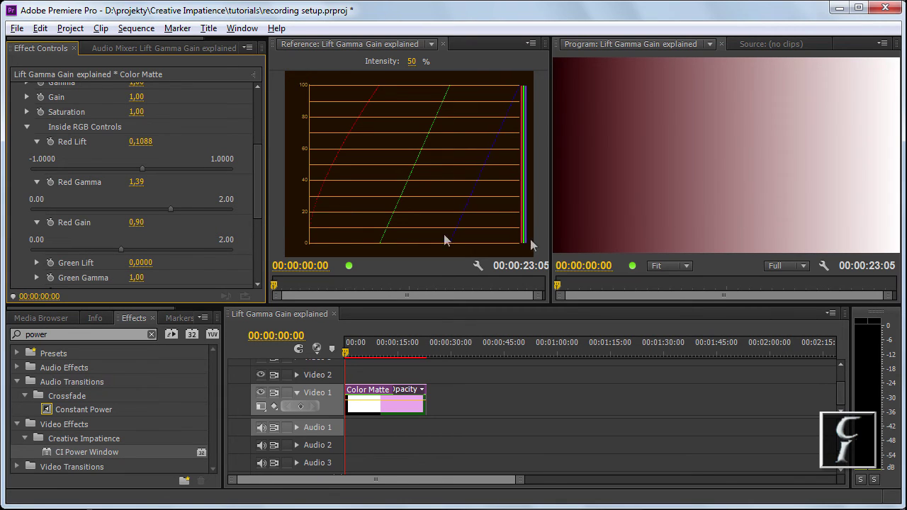
scroll(22, 174, "down", 2)
scroll(21, 174, "down", 1)
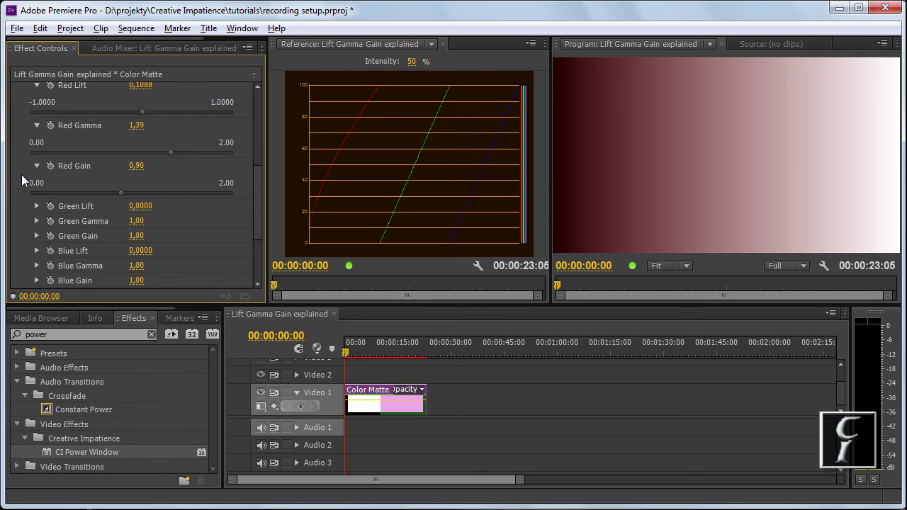
scroll(22, 174, "up", 5)
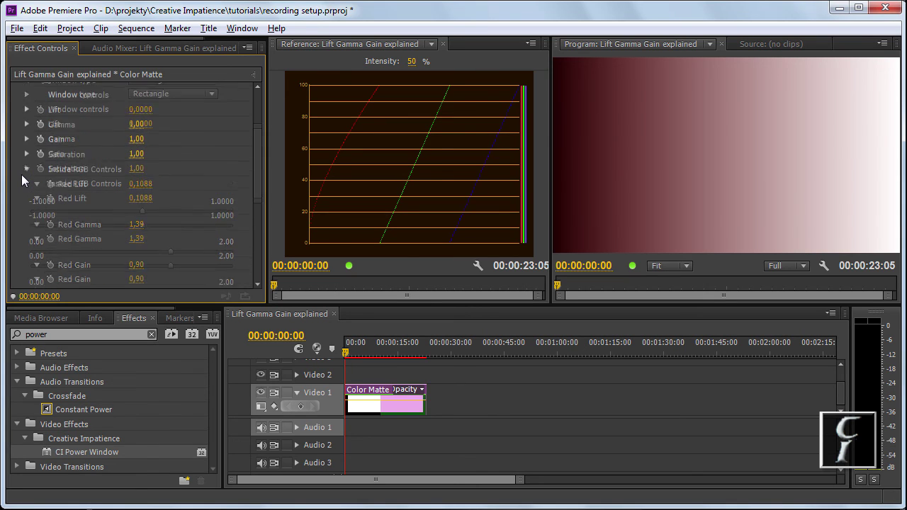